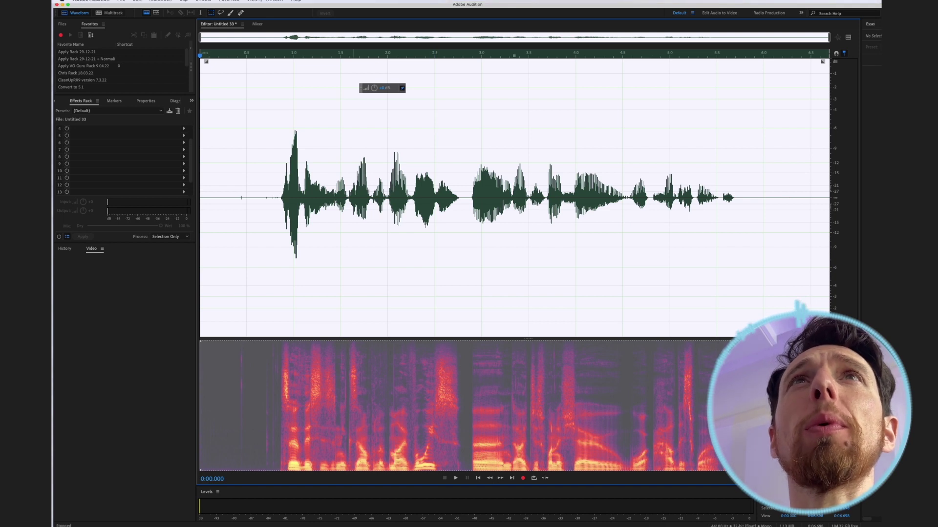
Step: Begin recording a new favorite and amplify the voice clip by -40 dB to near-silence
{"action": "left_click", "coordinate": [233, 1]}
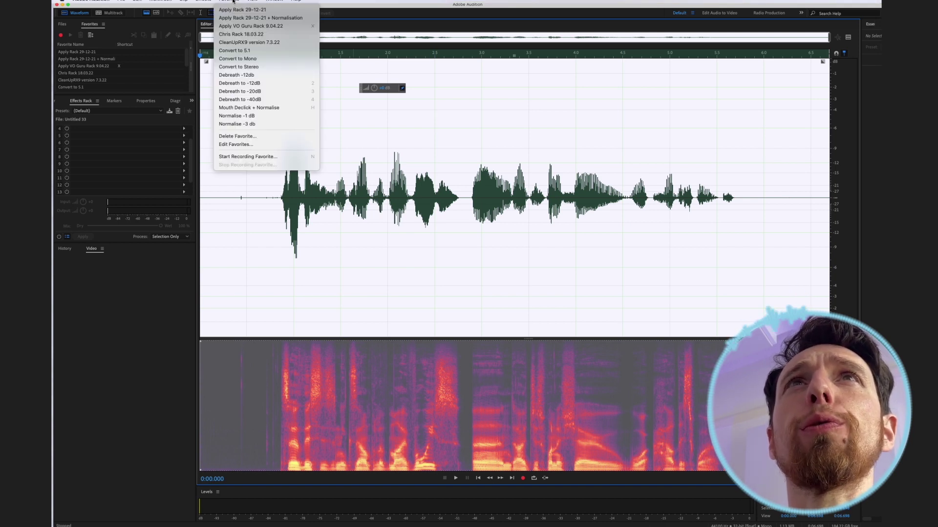
{"action": "left_click", "coordinate": [245, 159]}
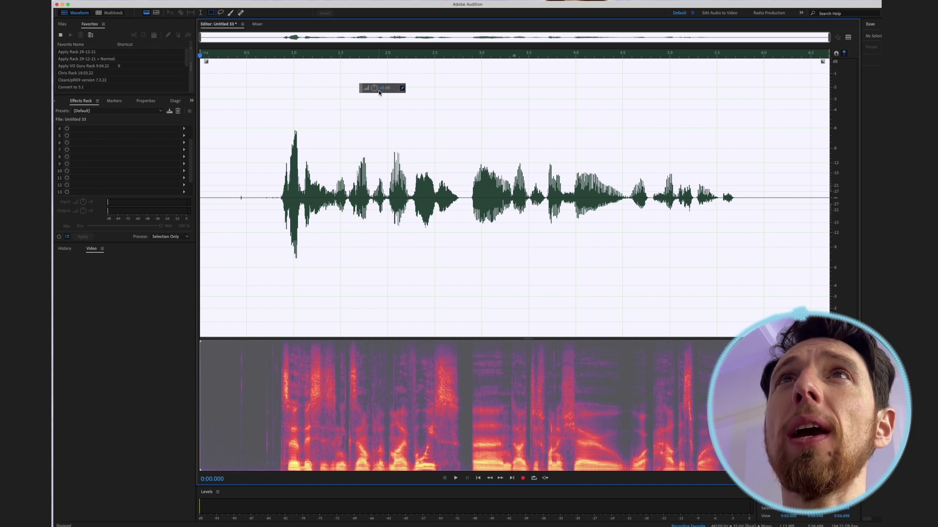
{"action": "left_click_drag", "start_coordinate": [384, 88], "coordinate": [388, 88]}
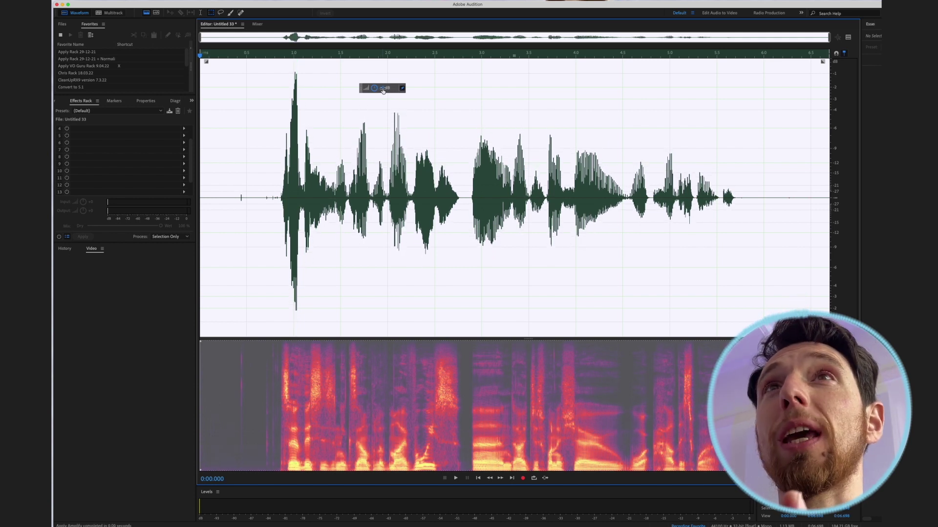
{"action": "left_click", "coordinate": [383, 89]}
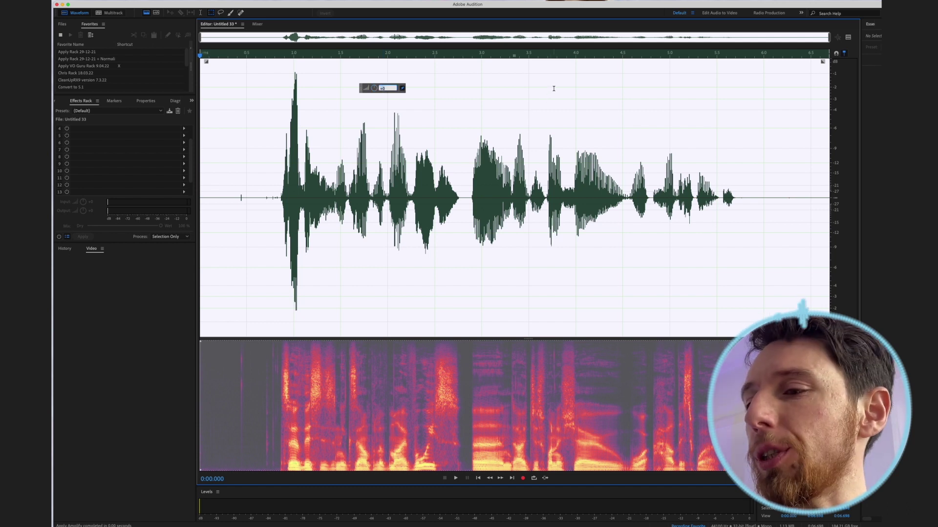
{"action": "type", "text": "-40"}
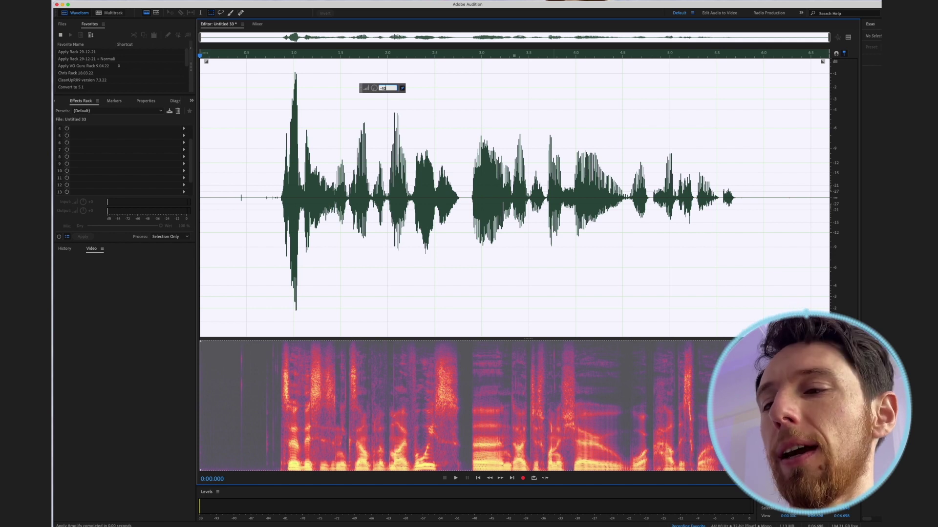
{"action": "key", "text": "Return"}
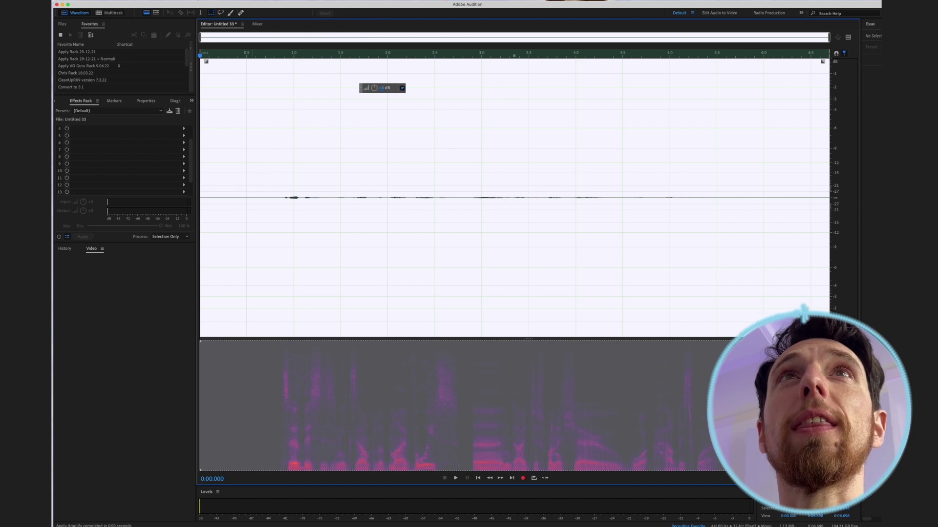
{"action": "mouse_move", "coordinate": [238, 1]}
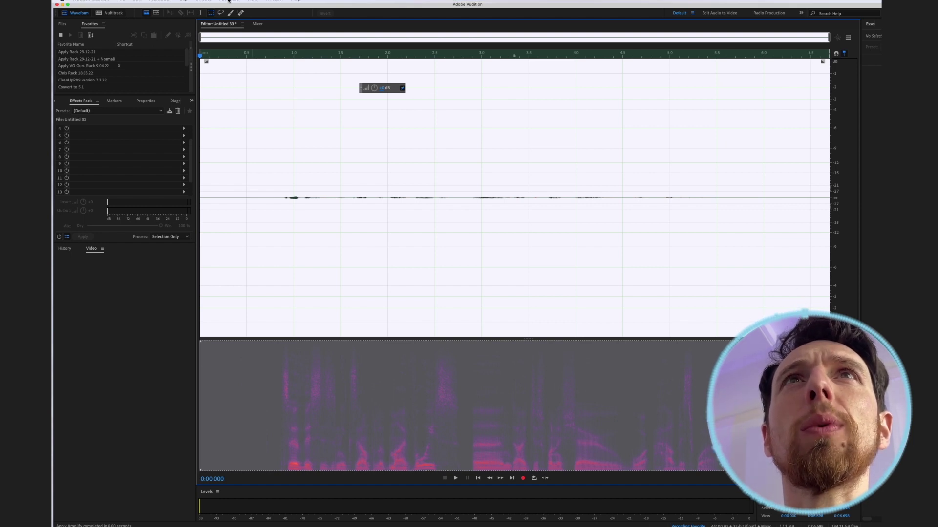
Step: Stop recording and save the favorite as 'Example -40db'
{"action": "left_click", "coordinate": [228, 1]}
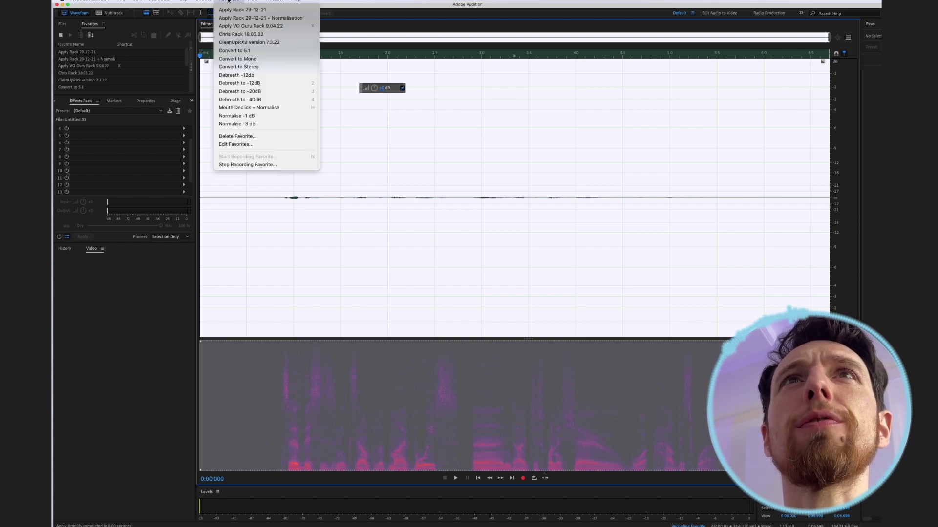
{"action": "left_click", "coordinate": [249, 165]}
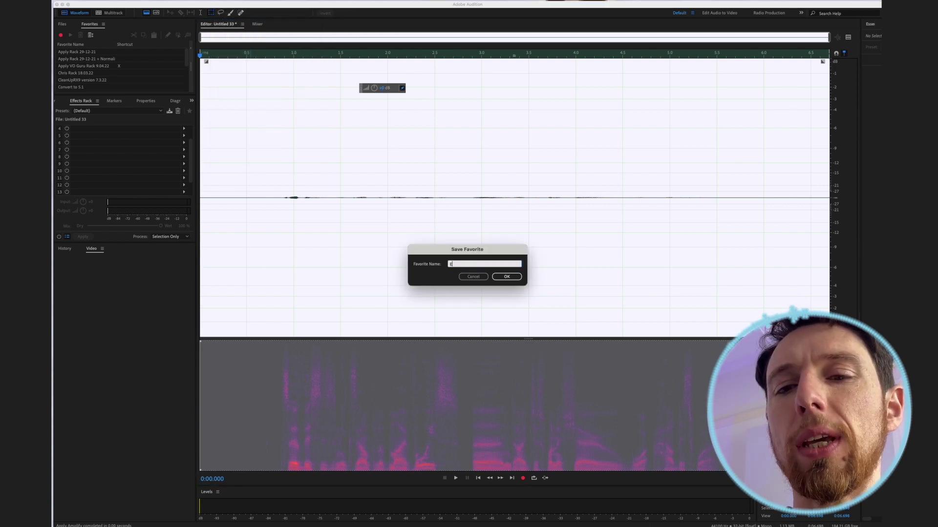
{"action": "type", "text": "Example -40db"}
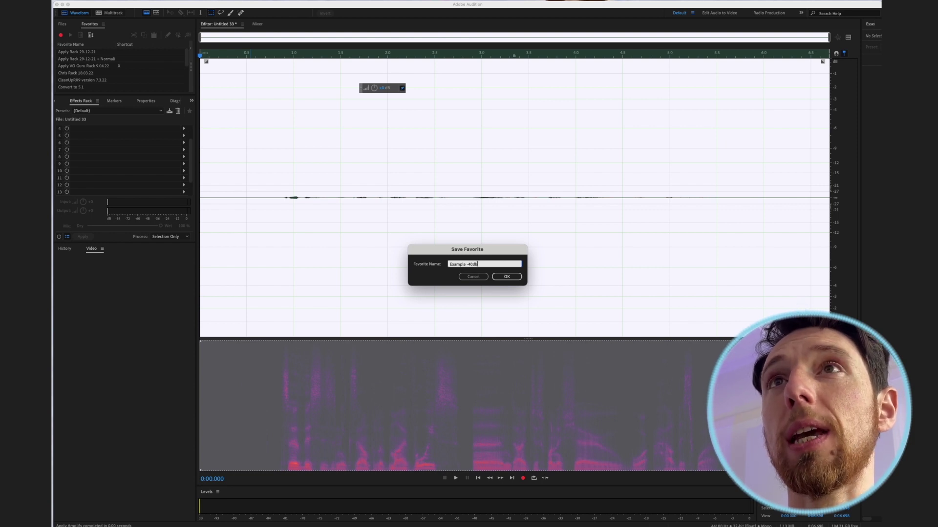
{"action": "key", "text": "Return"}
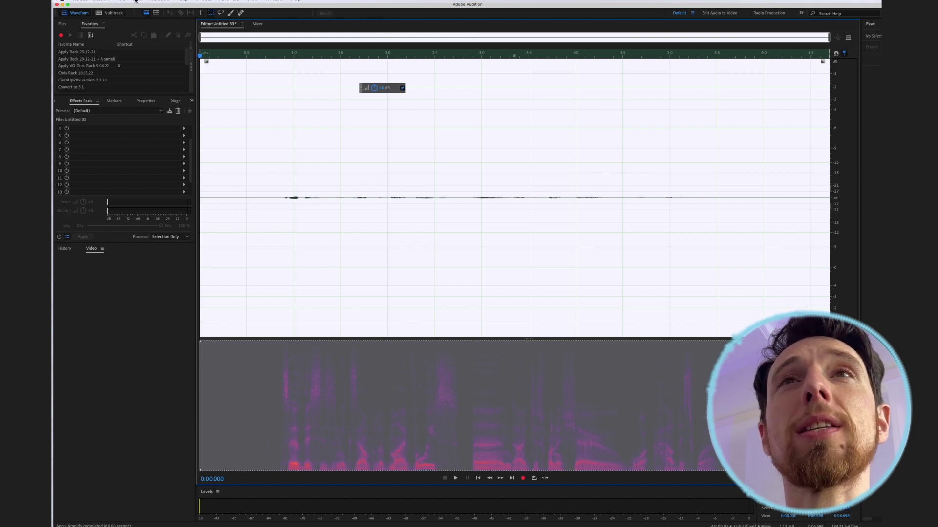
Step: In Keyboard Shortcuts, search -40 and assign Example -40db to the 5 key
{"action": "left_click", "coordinate": [136, 1]}
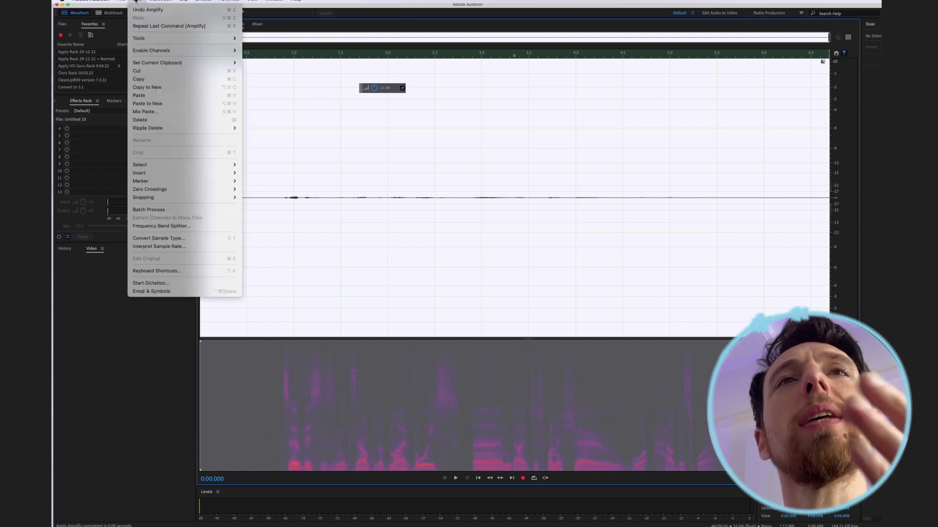
{"action": "left_click", "coordinate": [154, 274]}
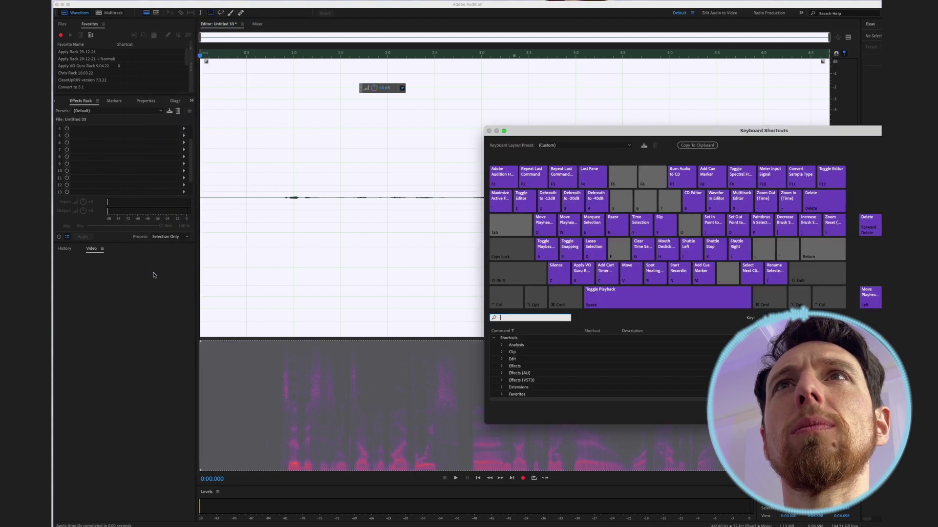
{"action": "left_click_drag", "start_coordinate": [567, 131], "coordinate": [471, 120]}
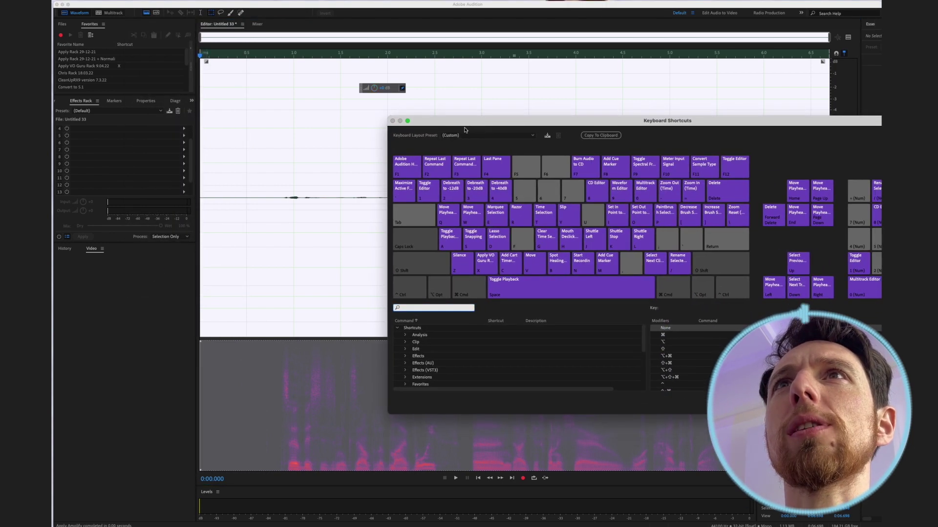
{"action": "left_click", "coordinate": [434, 307]}
{"action": "type", "text": "-40db"}
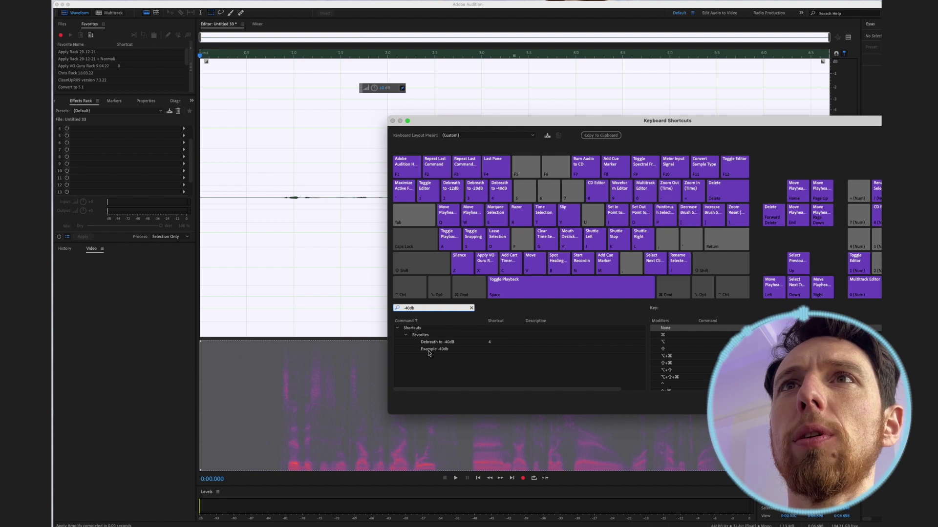
{"action": "left_click_drag", "start_coordinate": [428, 353], "coordinate": [526, 189]}
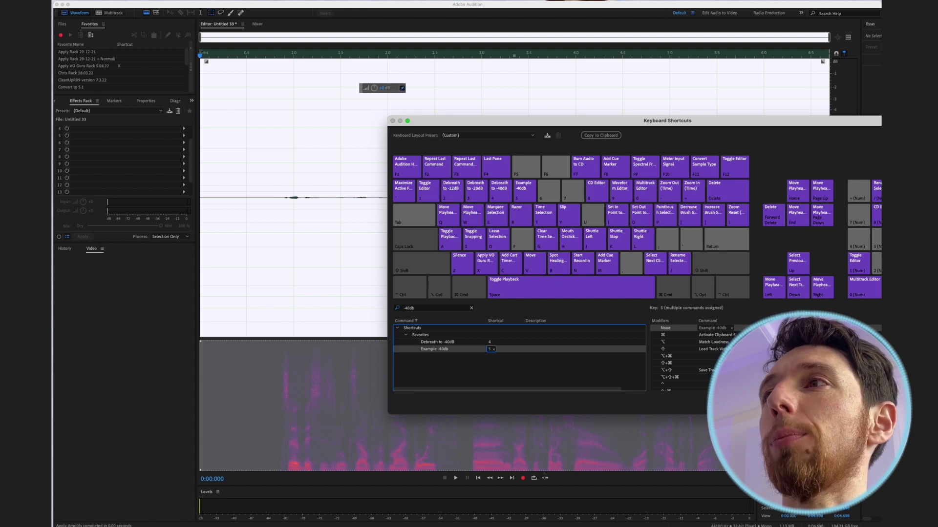
{"action": "key", "text": "Return"}
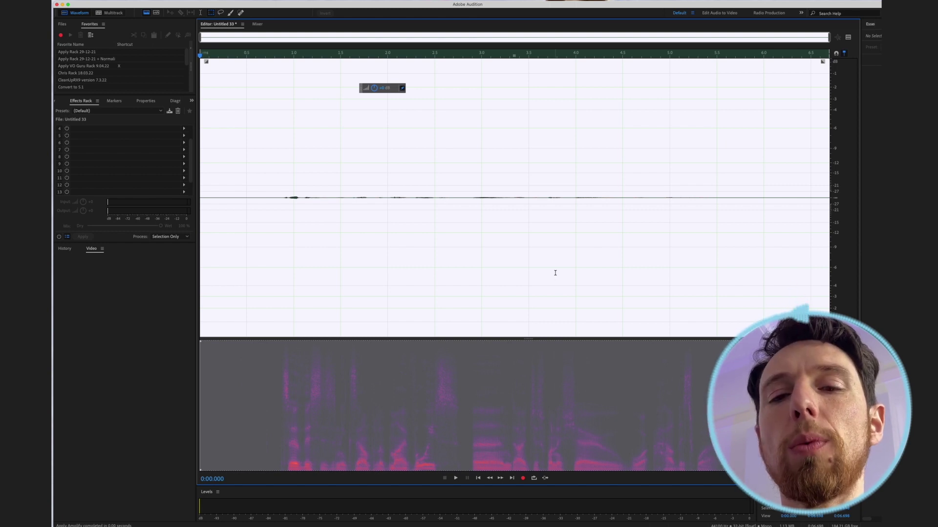
Step: Restore the speech to full level and select the quiet stretch before it begins
{"action": "key", "text": "5"}
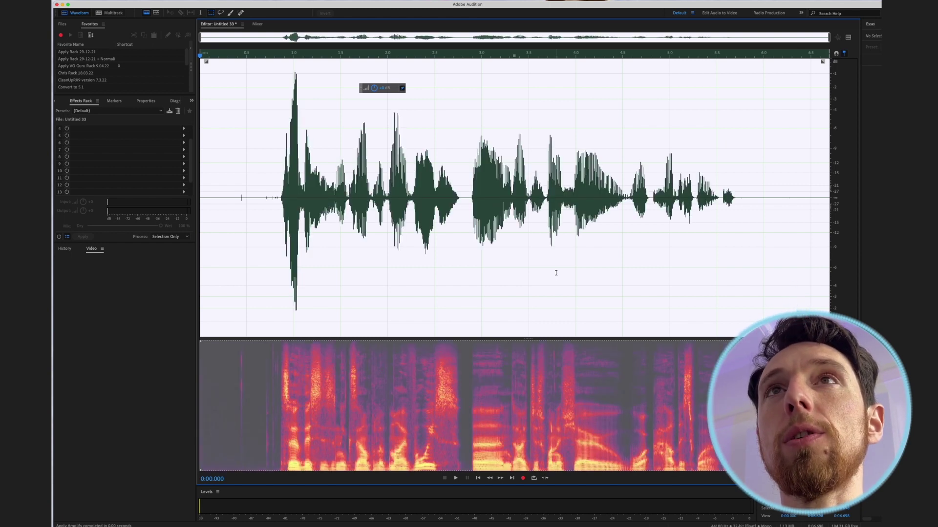
{"action": "left_click", "coordinate": [364, 183]}
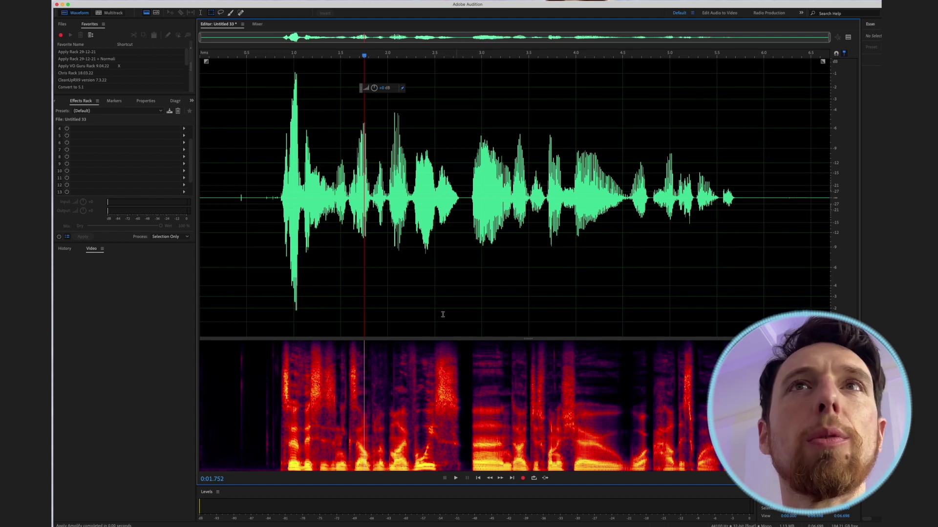
{"action": "left_click_drag", "start_coordinate": [277, 198], "coordinate": [189, 195]}
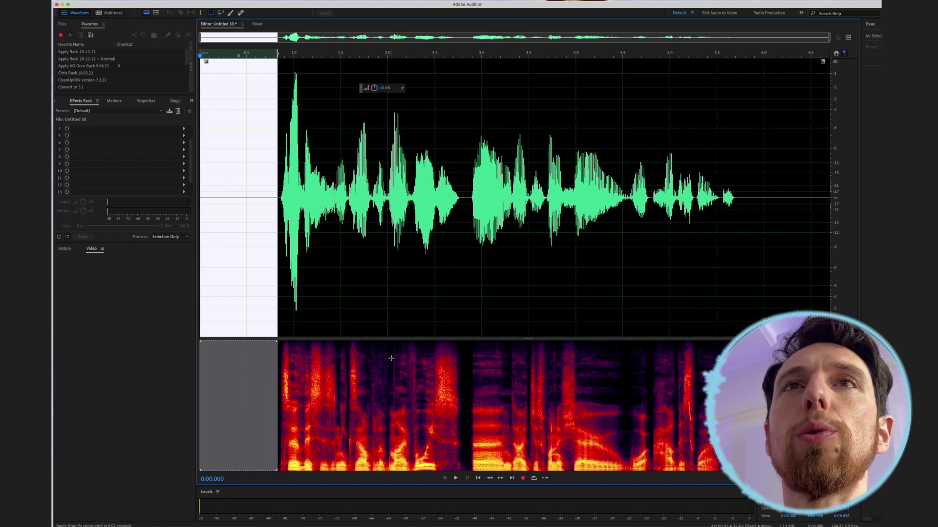
Step: Select the waveform from 5.747 s to the end of the file
{"action": "left_click_drag", "start_coordinate": [740, 198], "coordinate": [838, 192]}
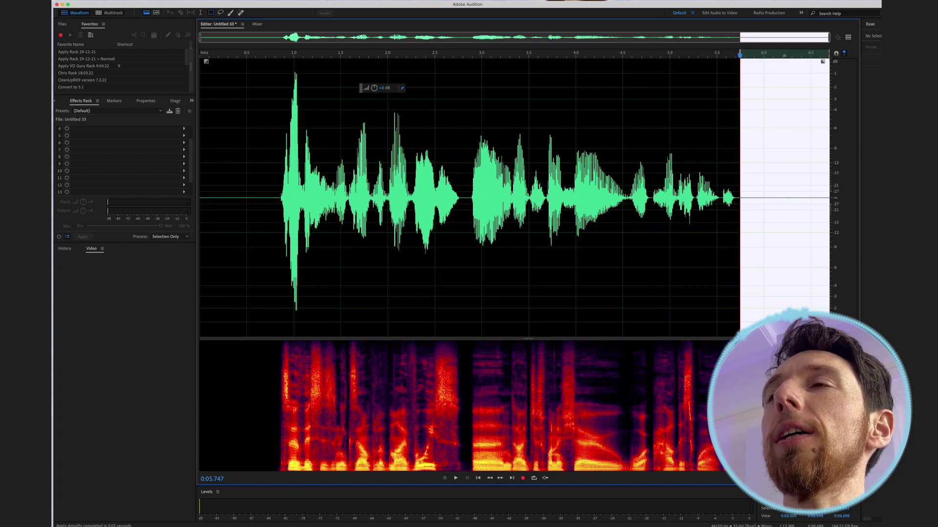
{"action": "left_click_drag", "start_coordinate": [753, 198], "coordinate": [806, 198]}
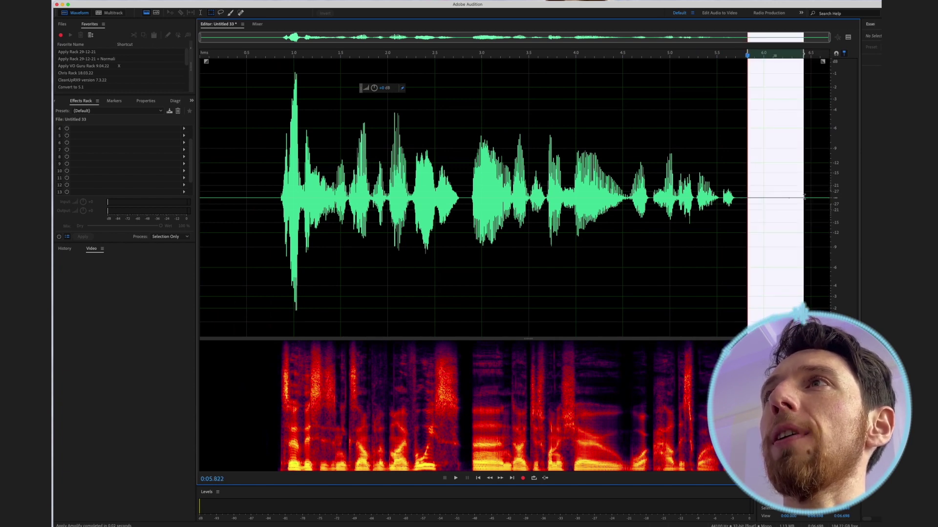
{"action": "left_click", "coordinate": [777, 198]}
{"action": "left_click_drag", "start_coordinate": [740, 197], "coordinate": [829, 194]}
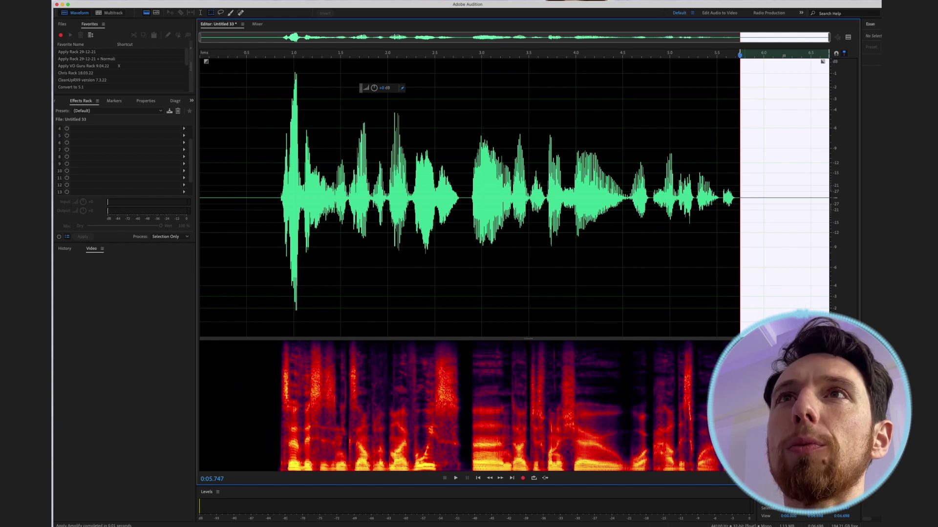
Step: Silence the short sound ending the speech with Example -40db, comparing via undo and redo
{"action": "left_click_drag", "start_coordinate": [722, 190], "coordinate": [734, 188]}
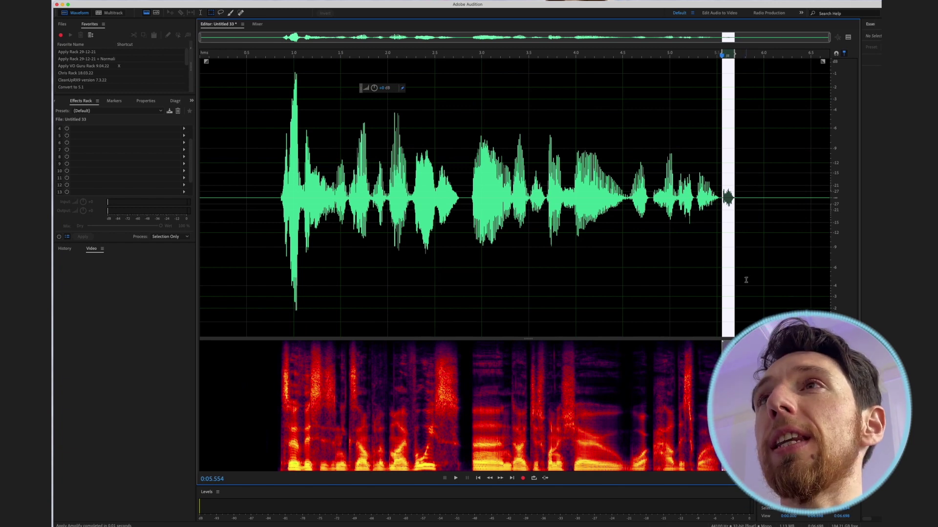
{"action": "key", "text": "ctrl+shift+s"}
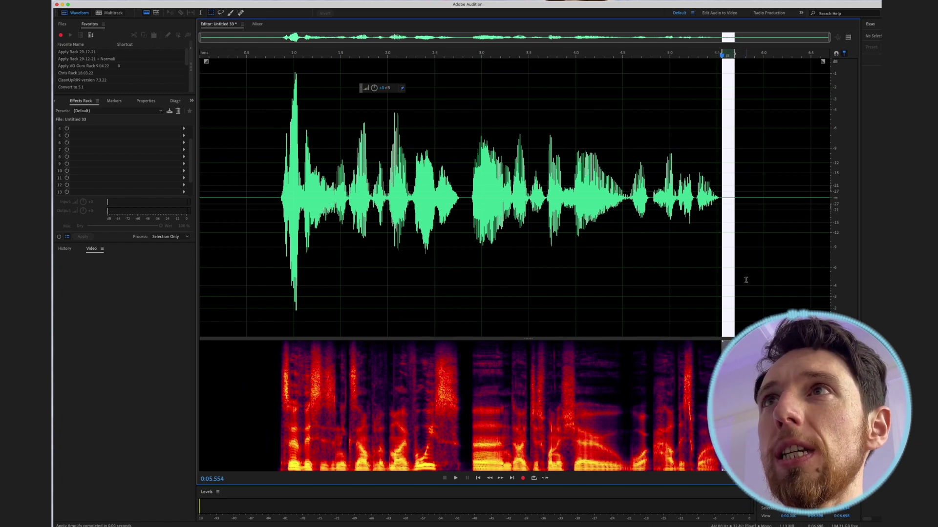
{"action": "key", "text": "super+z"}
{"action": "key", "text": "super+shift+z"}
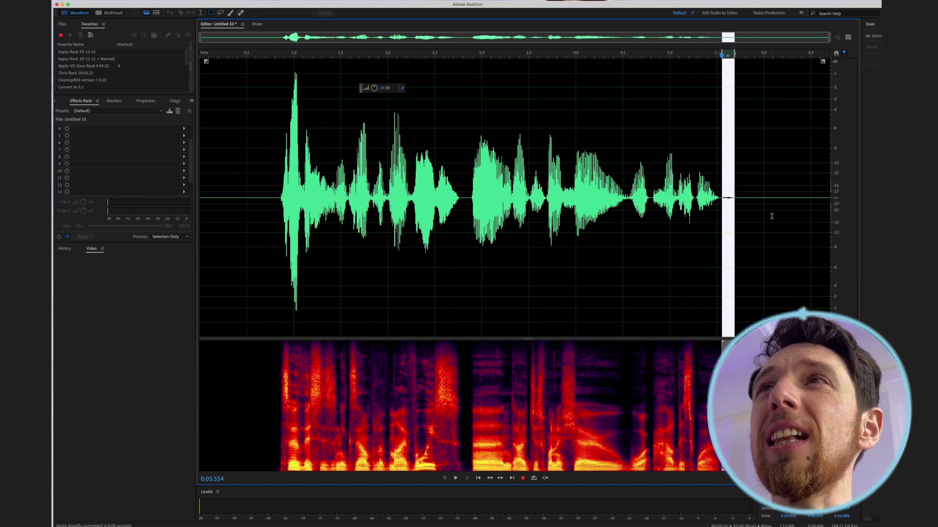
{"action": "left_click", "coordinate": [726, 201]}
{"action": "left_click_drag", "start_coordinate": [734, 200], "coordinate": [727, 200]}
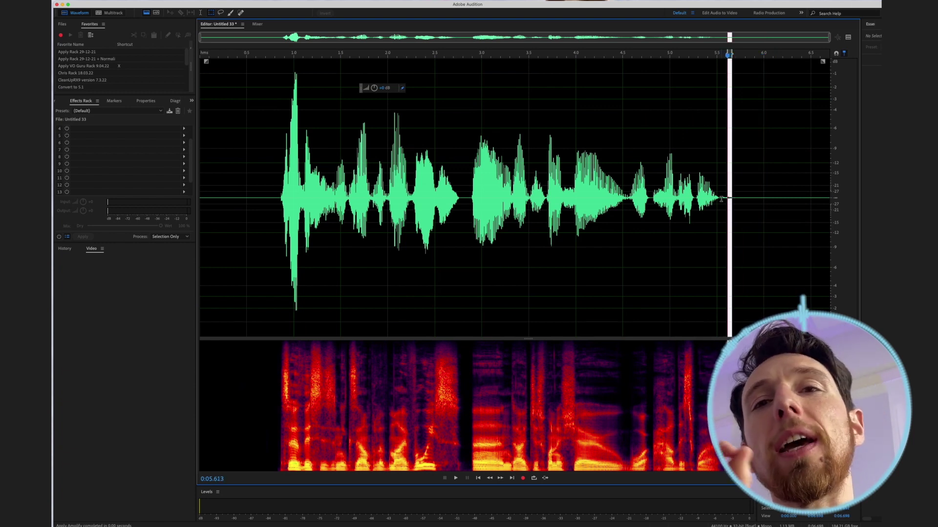